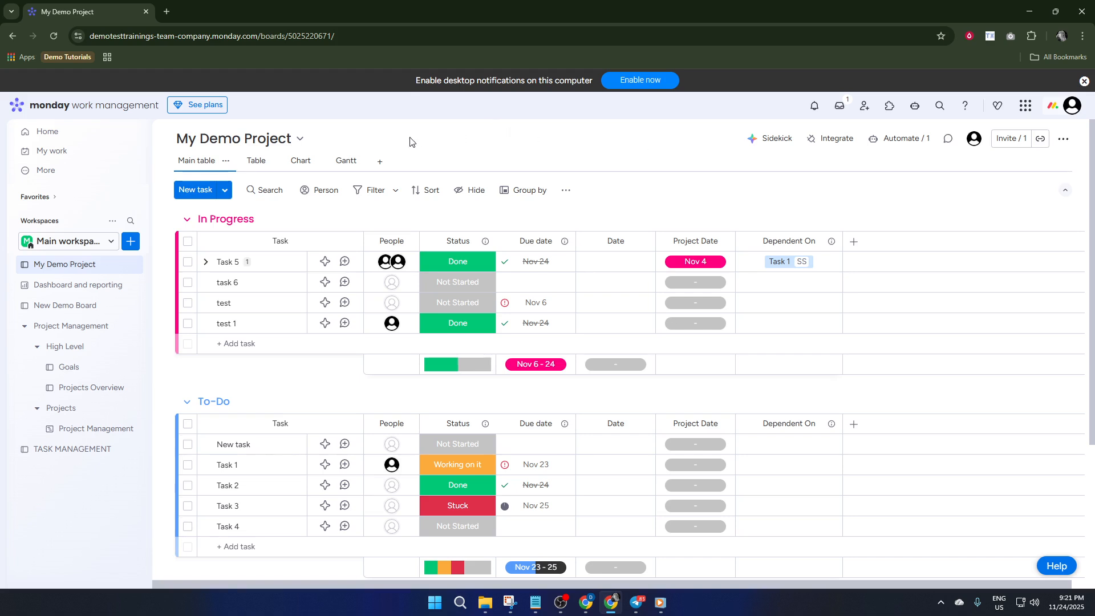
Add a Calendar view to the My Demo Project board
click(376, 166)
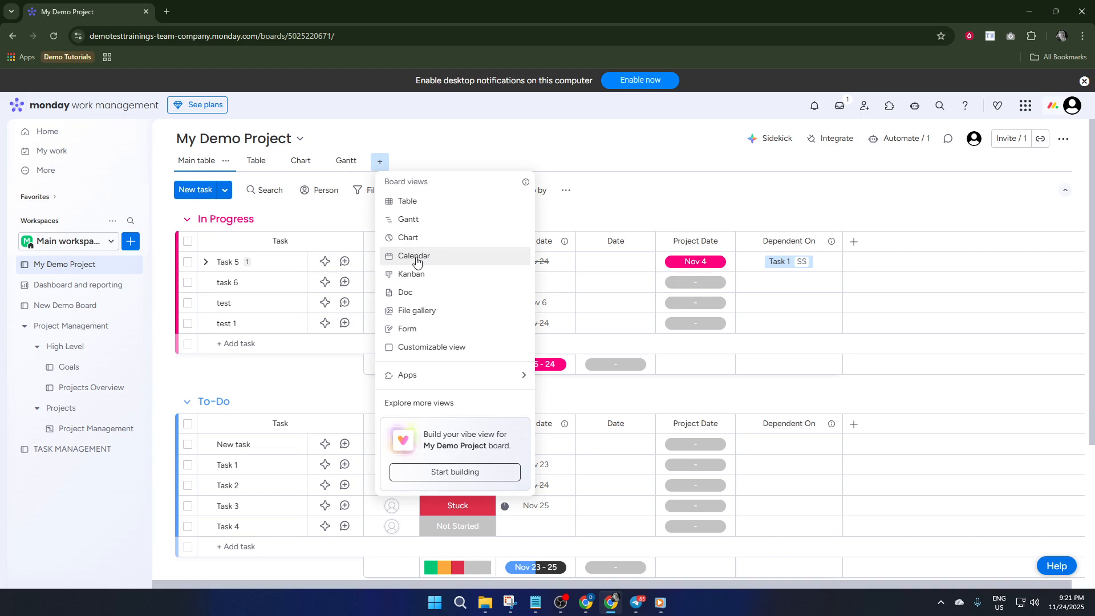
key(Escape)
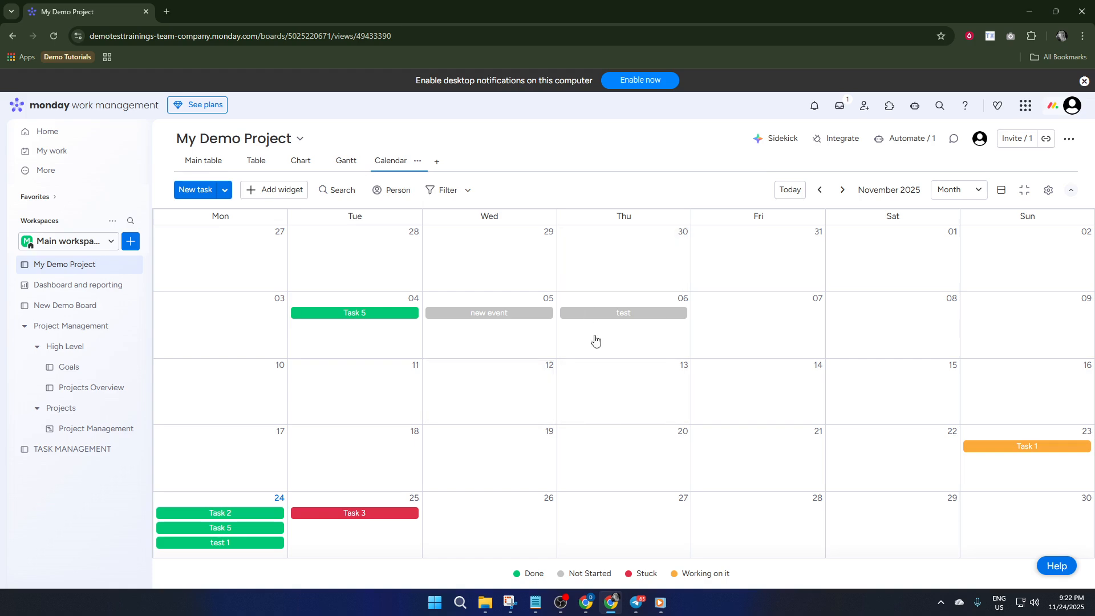
click(753, 326)
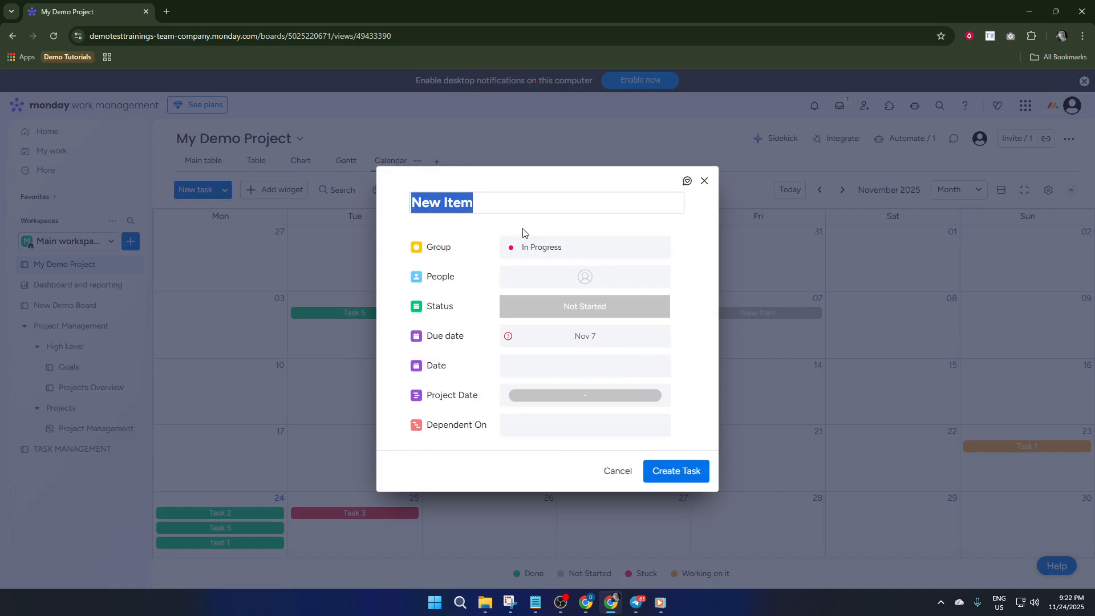
click(704, 181)
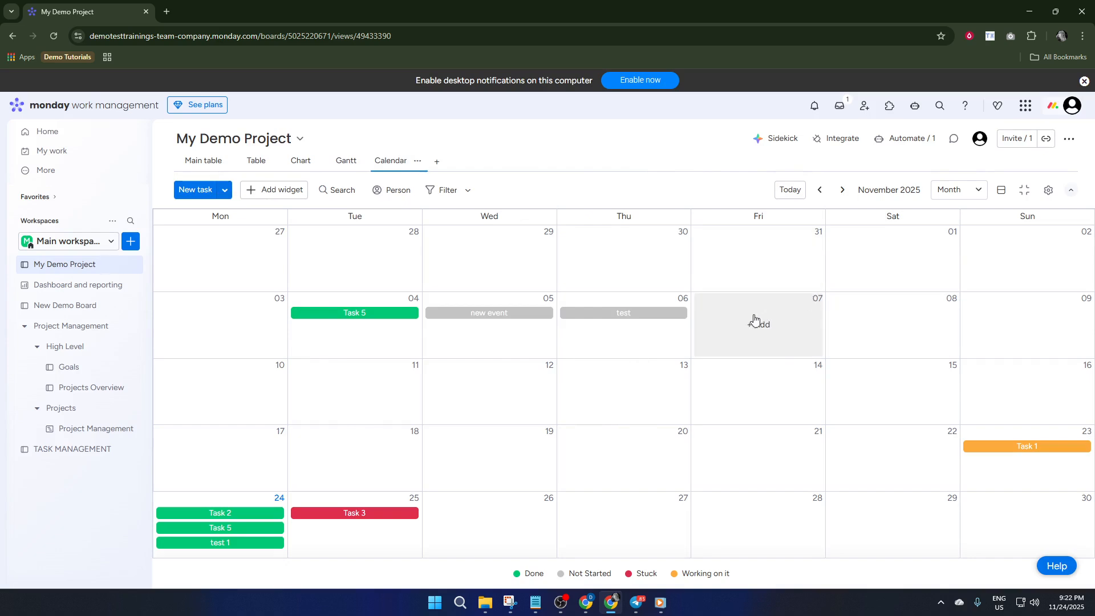
In the board's Table view, search the column types for "date" and add another Date column
click(256, 159)
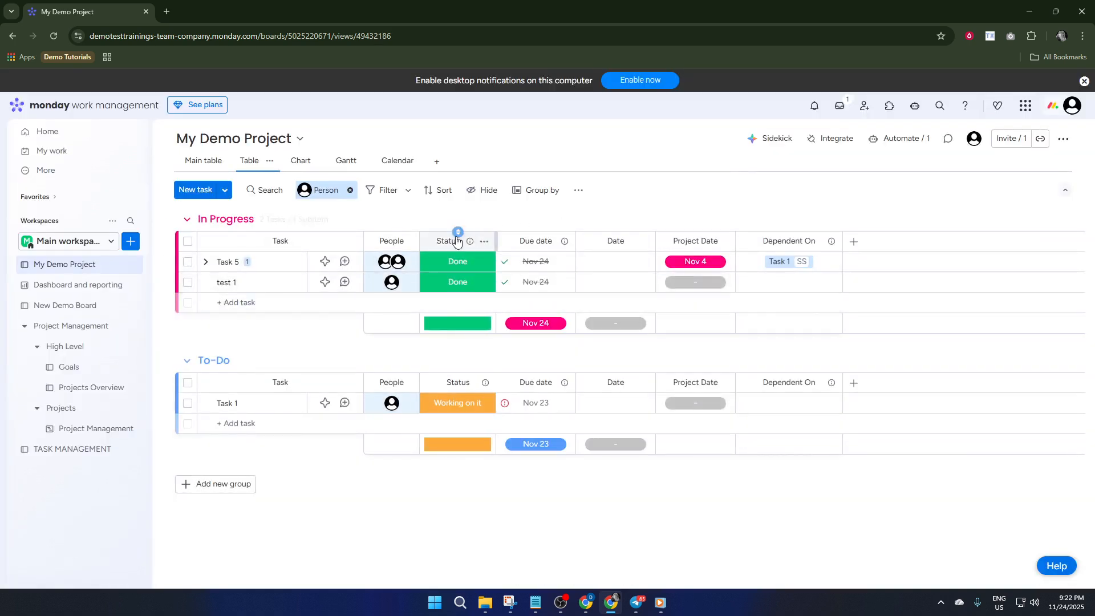
click(854, 243)
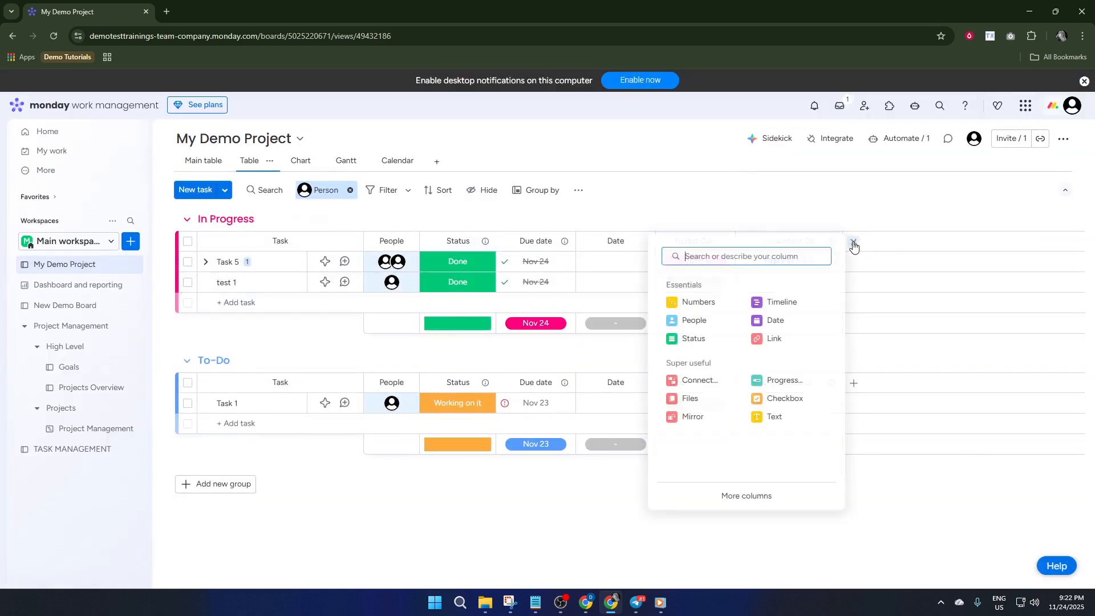
text(date)
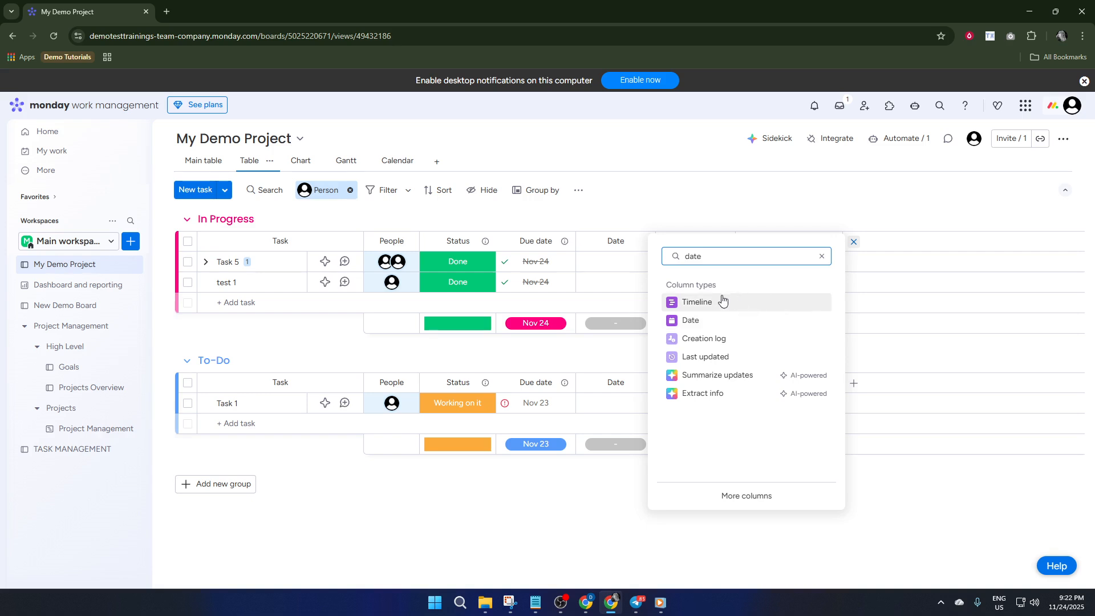
click(721, 321)
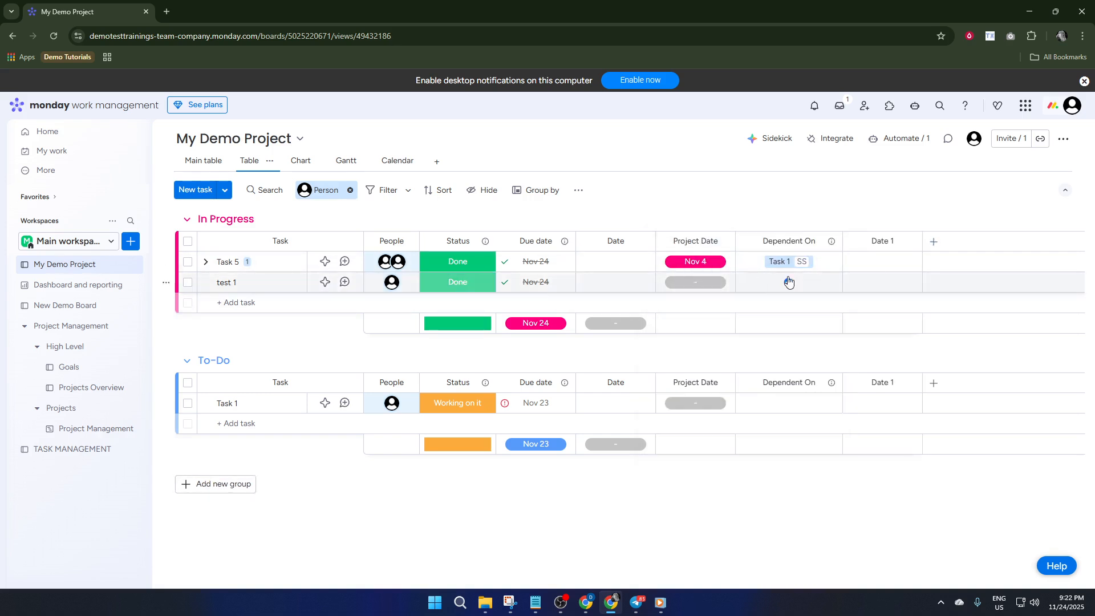
In the Calendar view, create a task named "demo date" on November 7 with status Working on it in the In Progress group
click(402, 165)
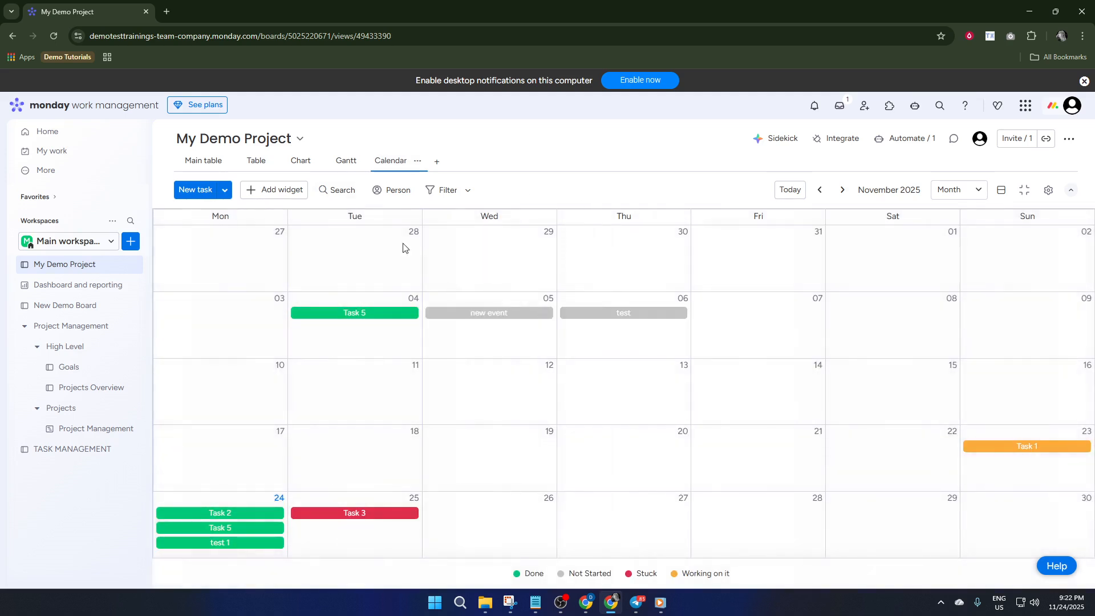
click(761, 322)
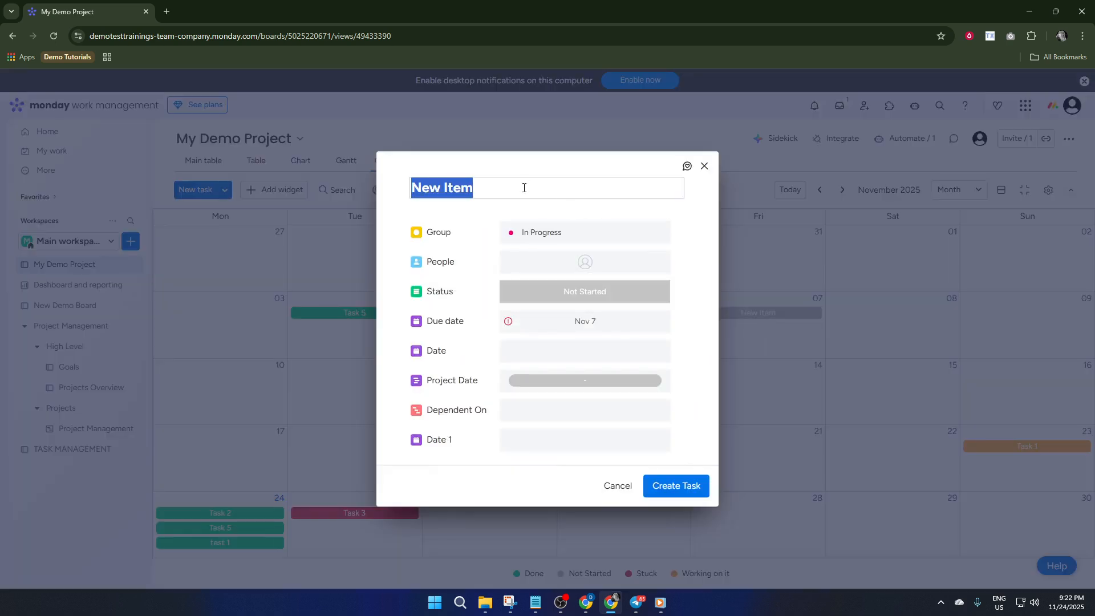
text(demo)
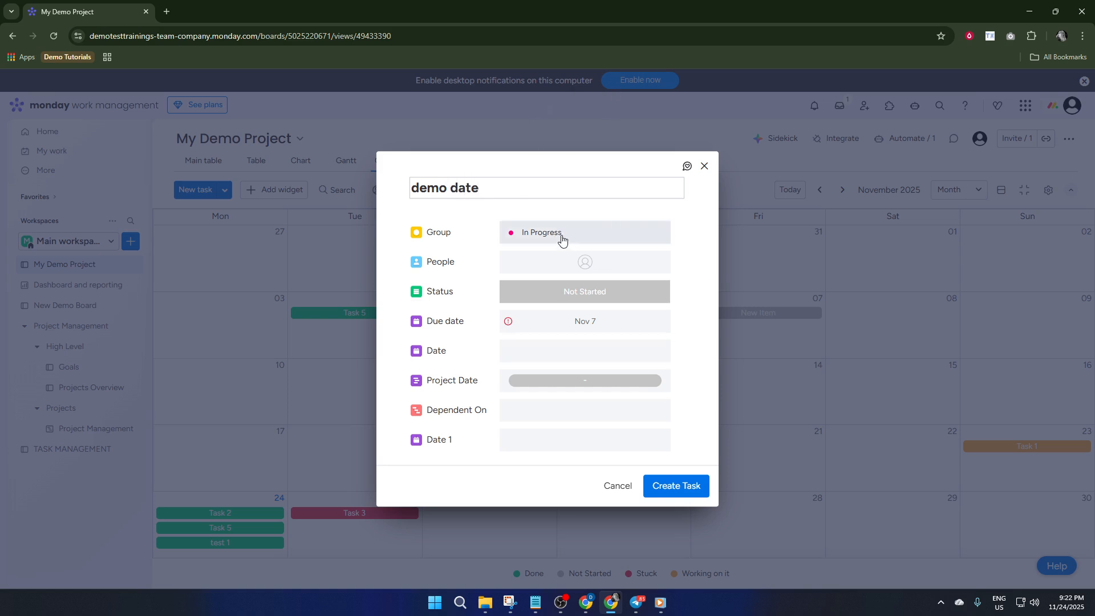
click(559, 290)
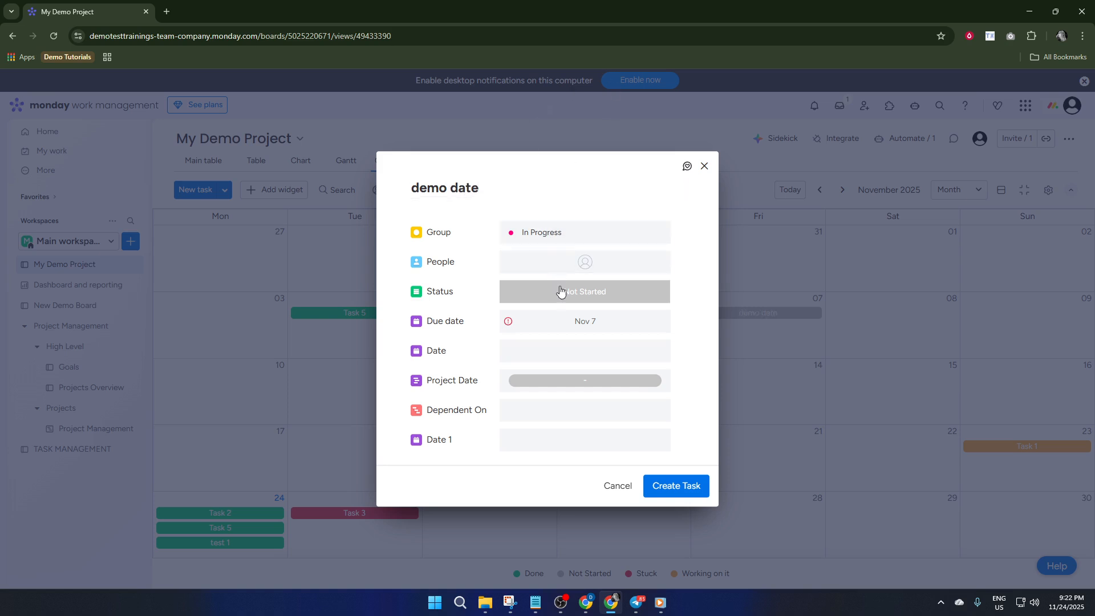
click(576, 355)
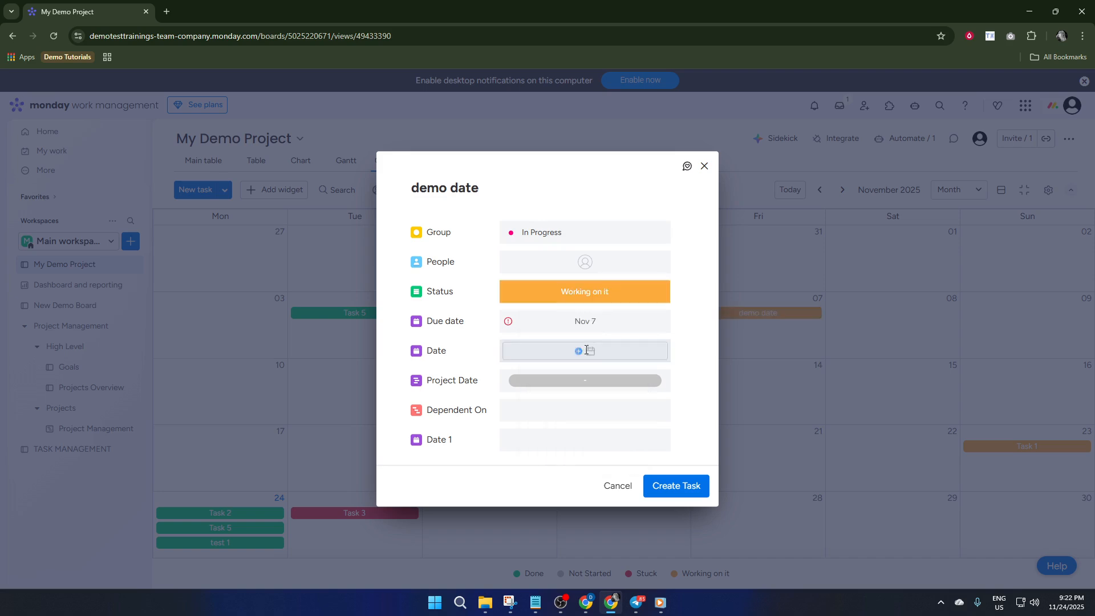
click(548, 244)
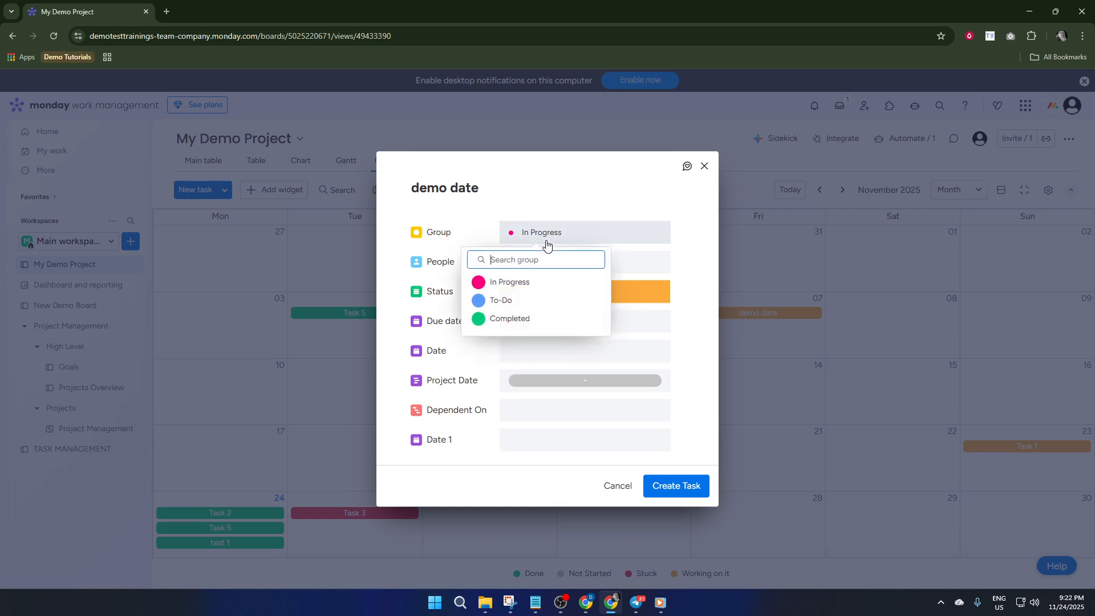
click(529, 283)
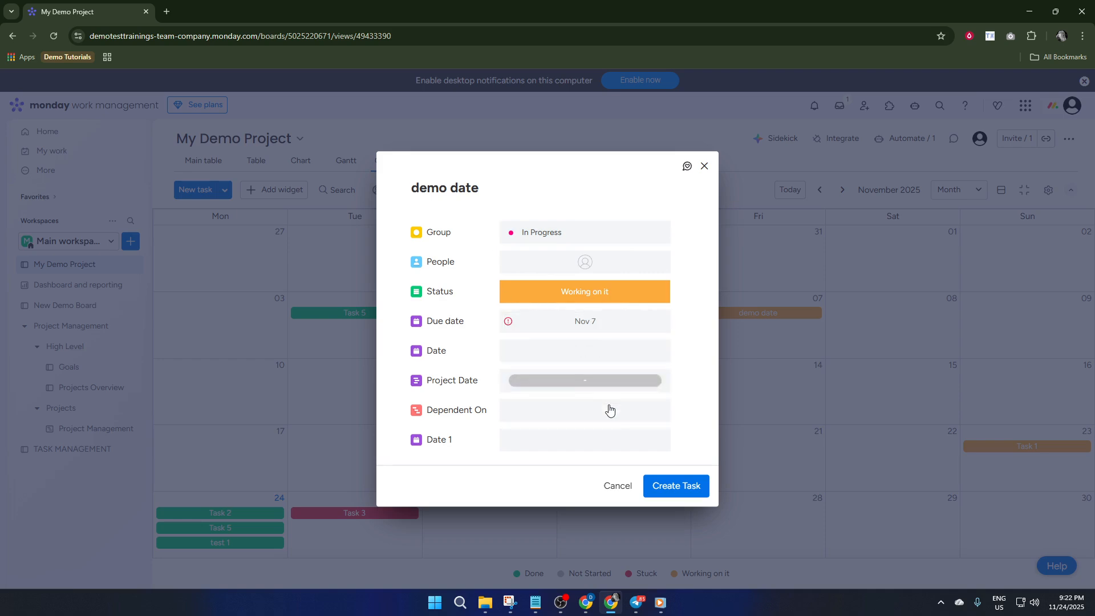
click(686, 490)
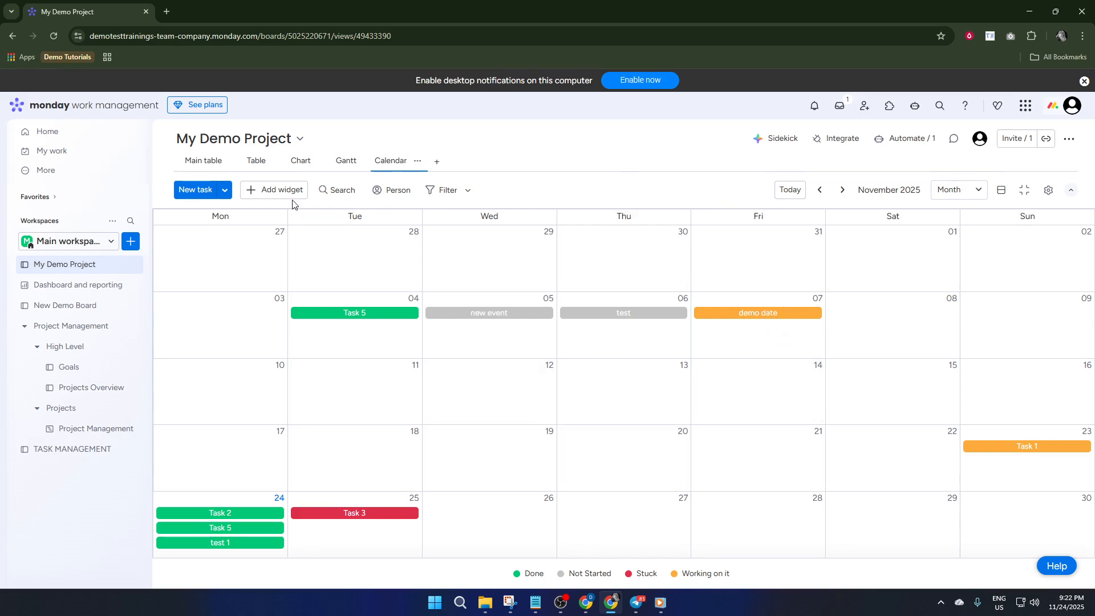
Search the Widgets Center for "calenda" and add the Calendar widget to the Calendar view
click(276, 192)
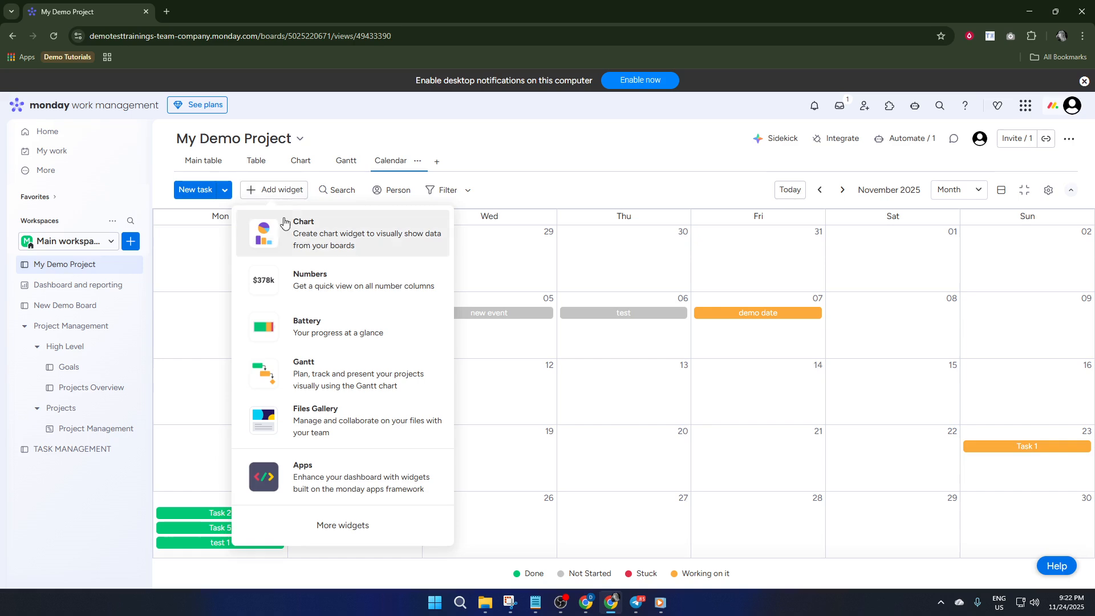
click(352, 526)
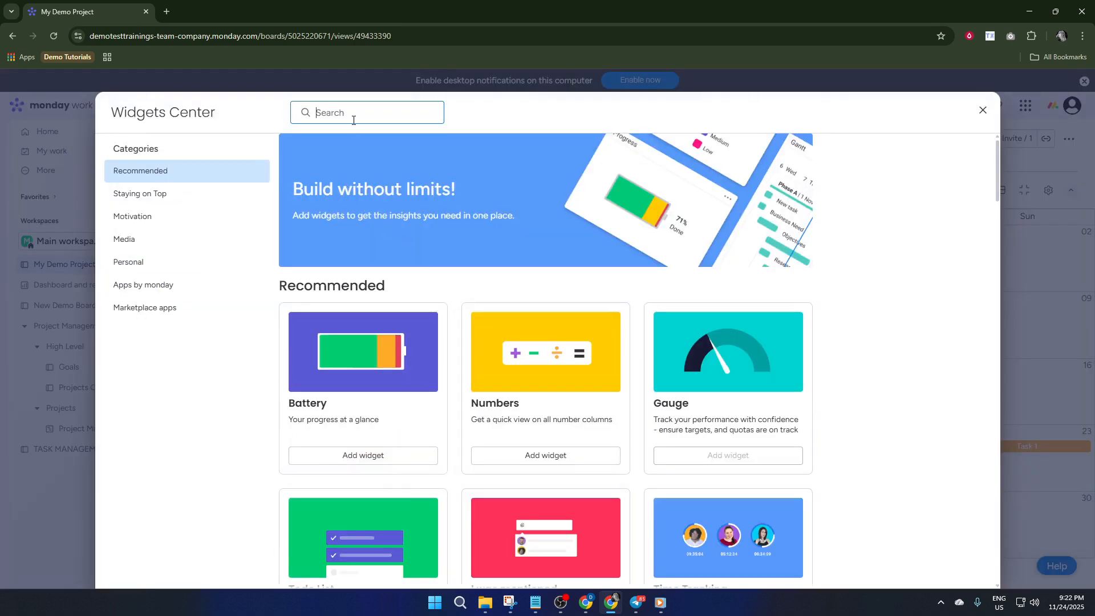
text(calenda)
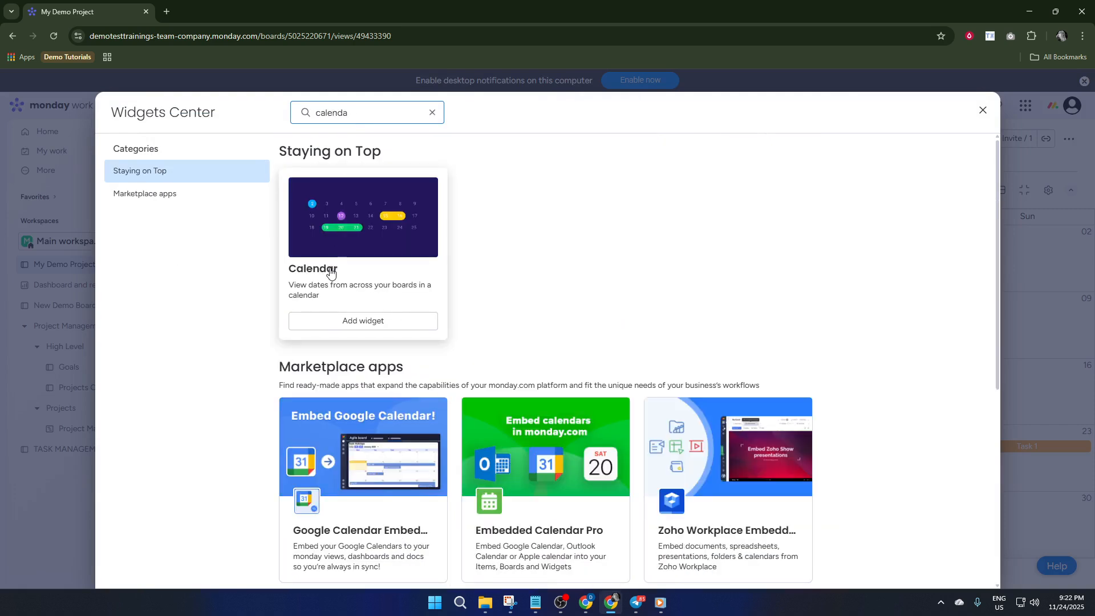
click(371, 321)
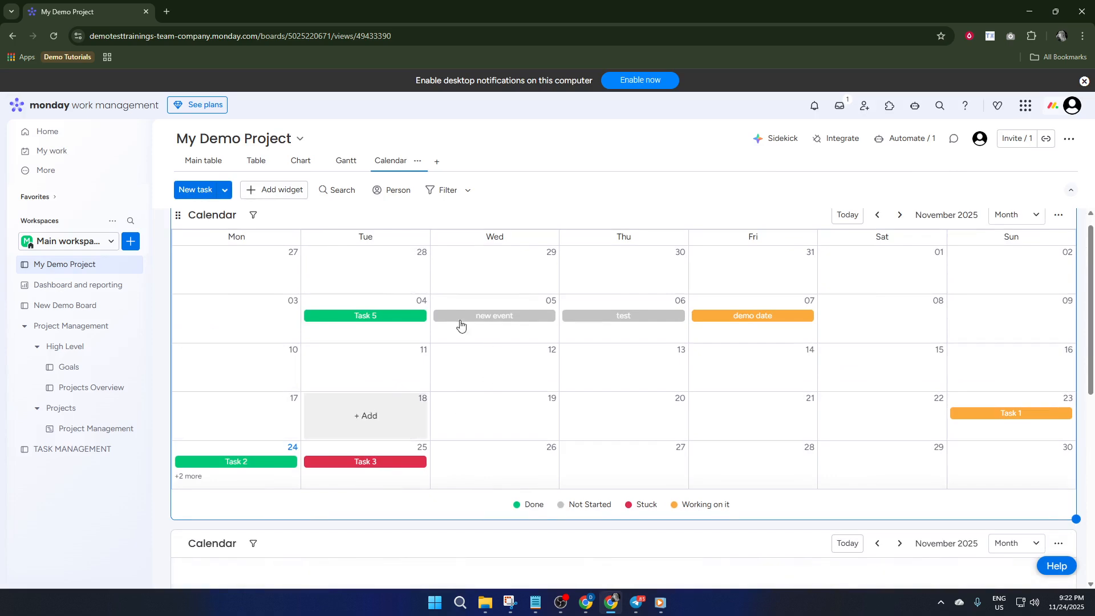
Refresh the page to load the added Calendar widget and review it below the first calendar
scroll(421, 384, down, 6)
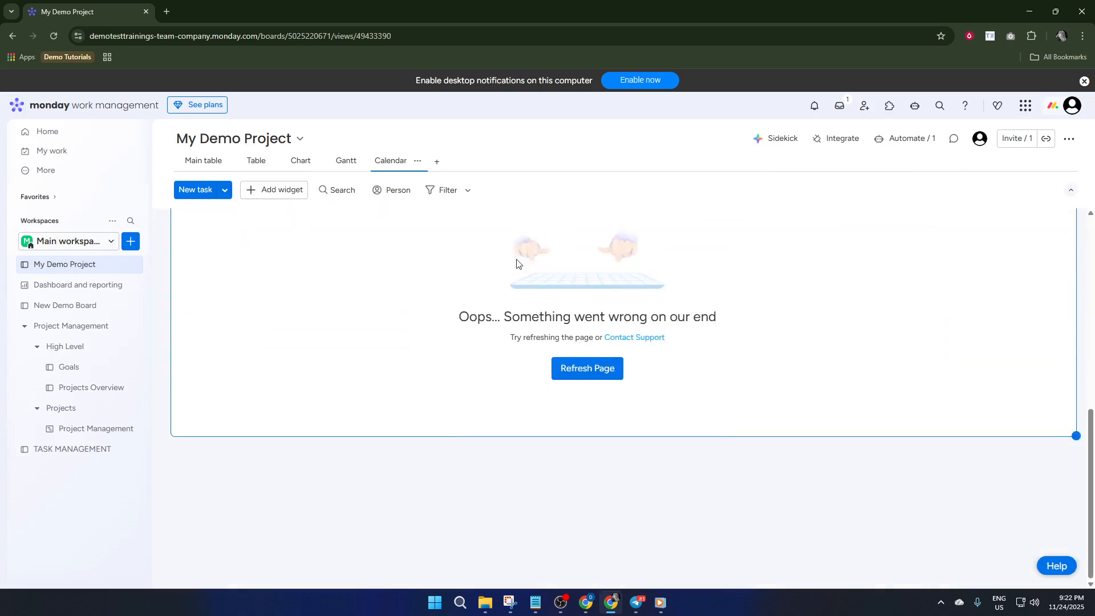
scroll(561, 430, up, 4)
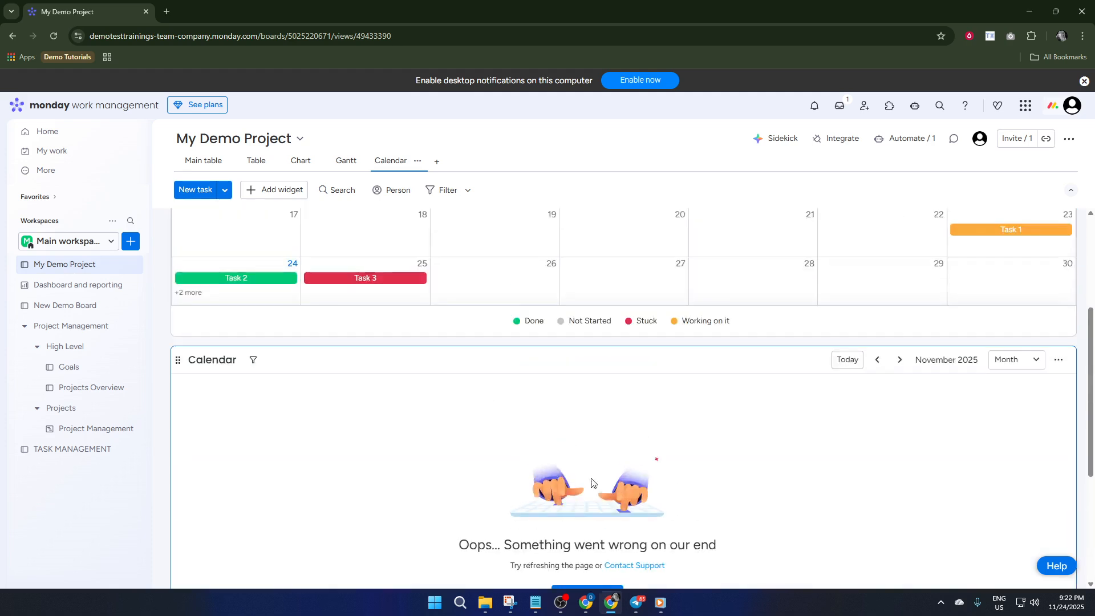
scroll(594, 483, down, 2)
click(604, 483)
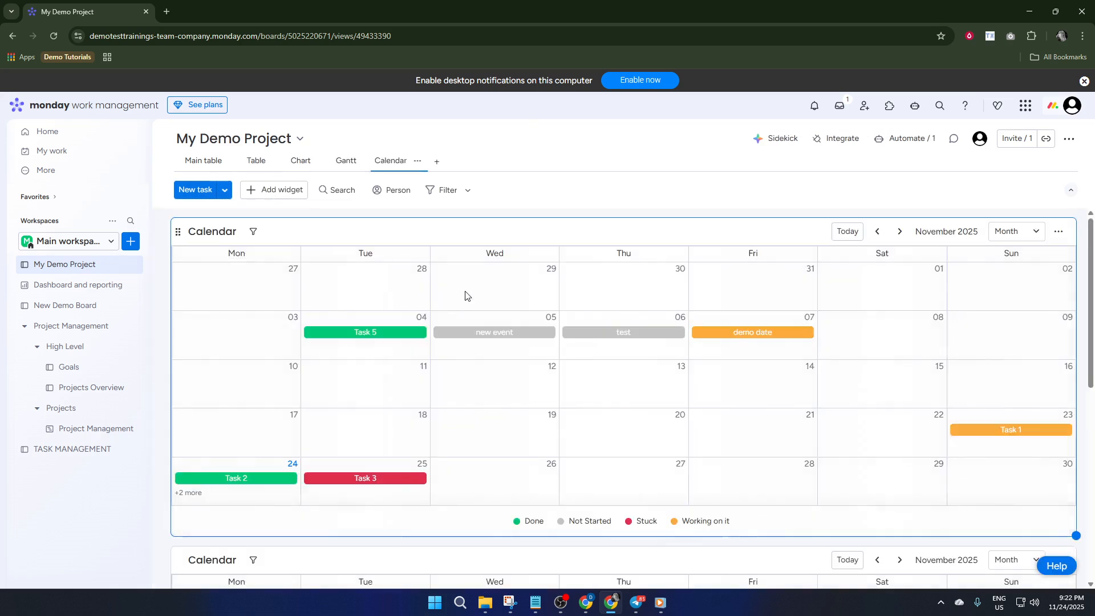
scroll(467, 298, down, 2)
scroll(468, 299, down, 4)
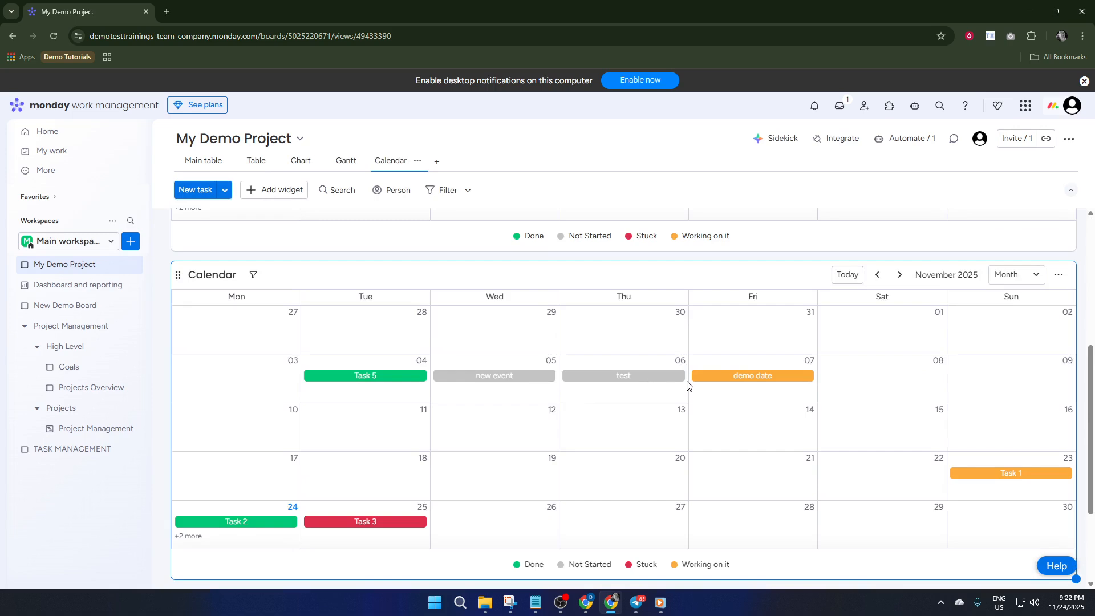
scroll(714, 404, up, 6)
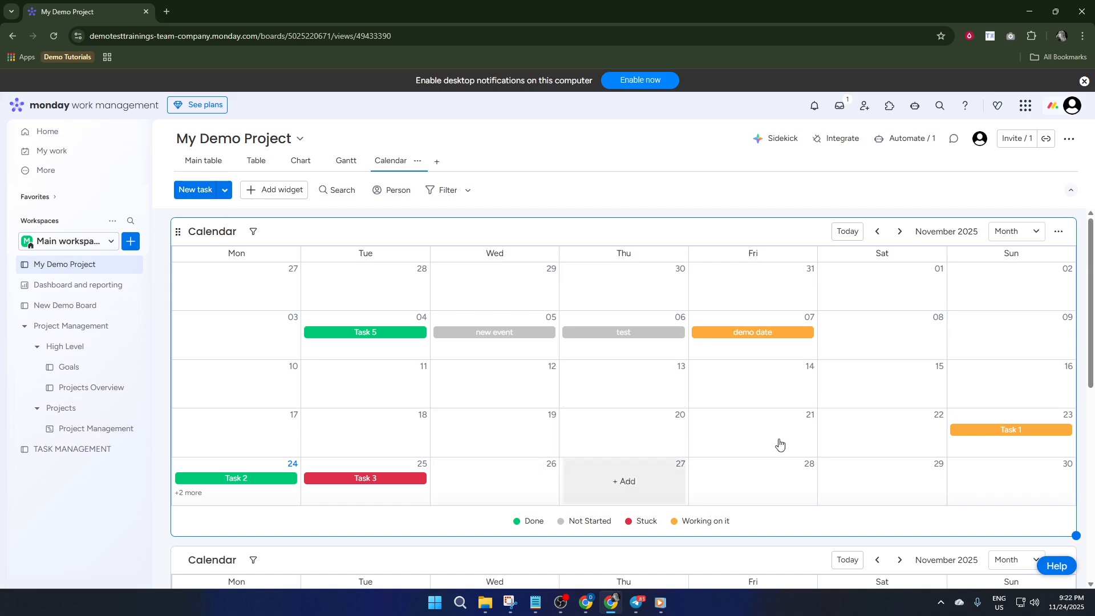
Preview the first calendar in Week and Day modes and return it to Month mode
click(1019, 234)
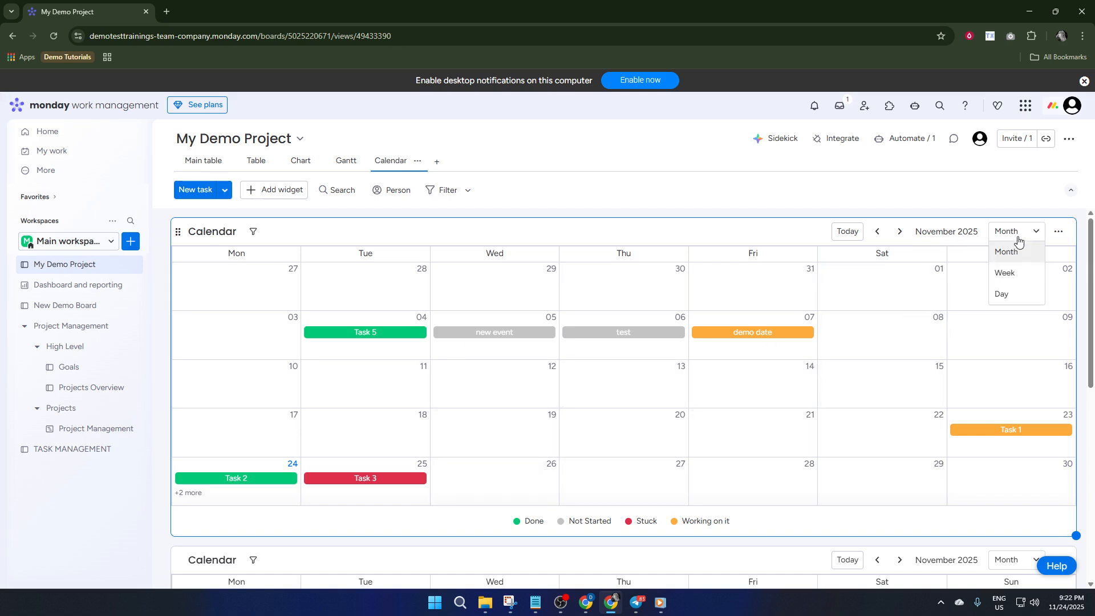
click(1007, 272)
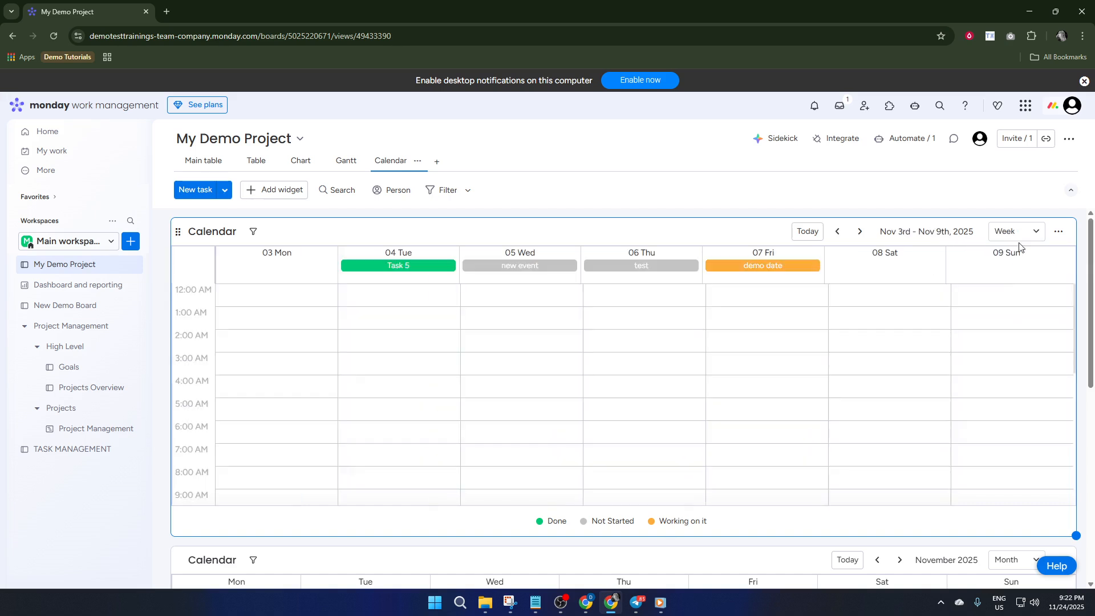
click(1022, 230)
click(1003, 292)
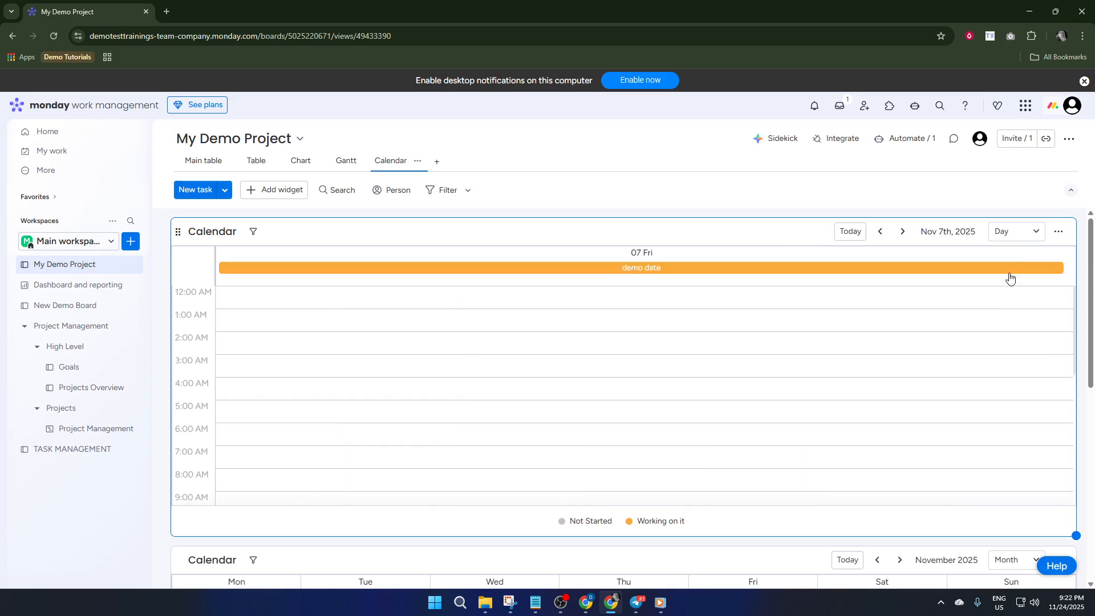
click(1020, 233)
click(1006, 251)
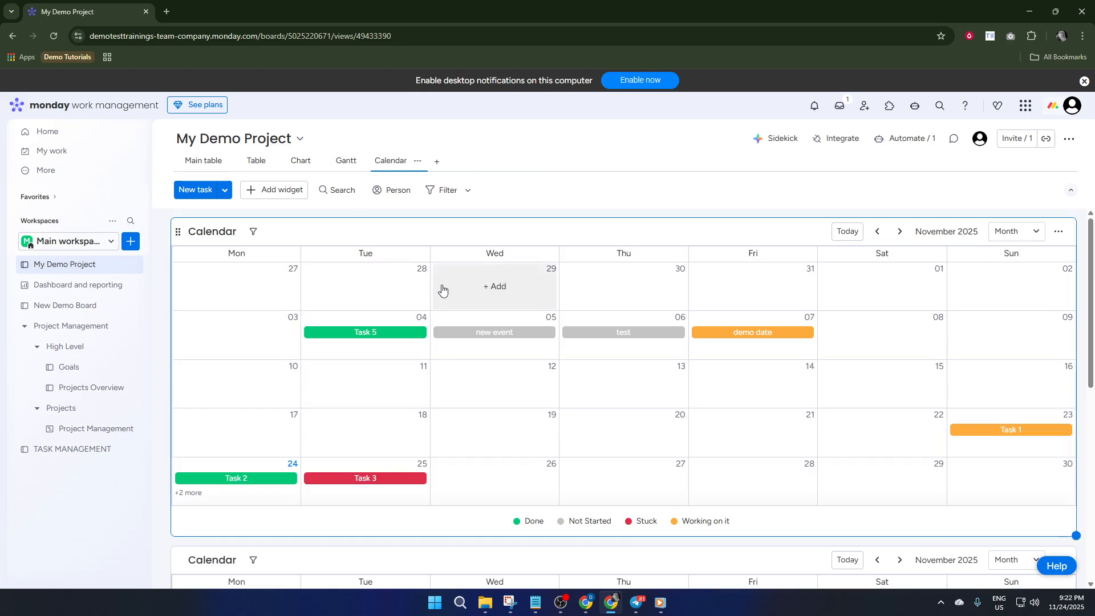
Filter the board by person, comparing both people and keeping the second one selected, and check the advanced filter options
scroll(437, 286, down, 3)
scroll(422, 257, up, 3)
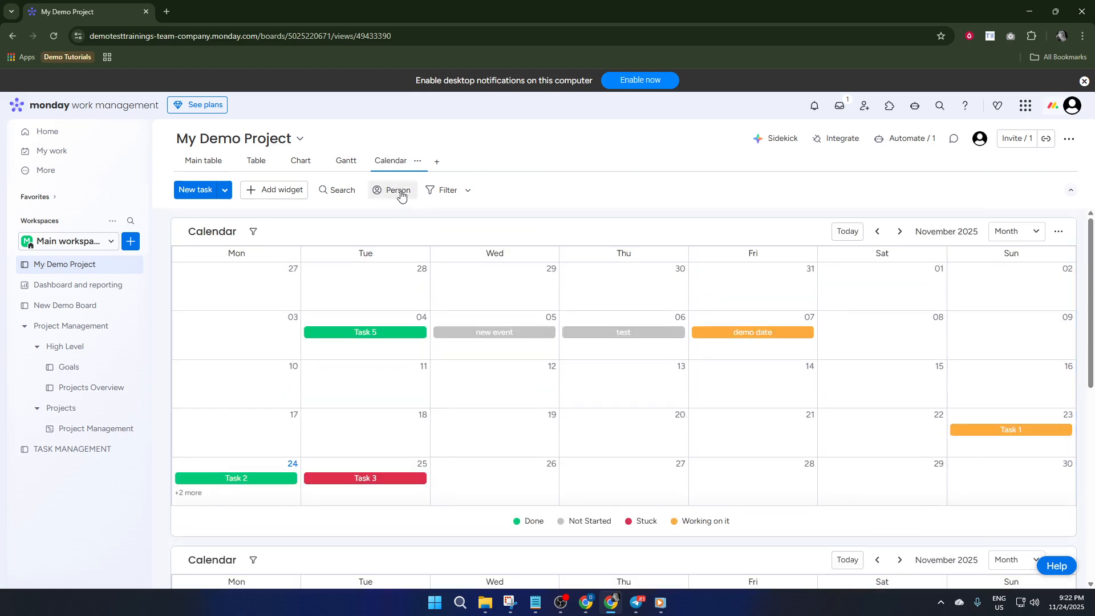
click(400, 192)
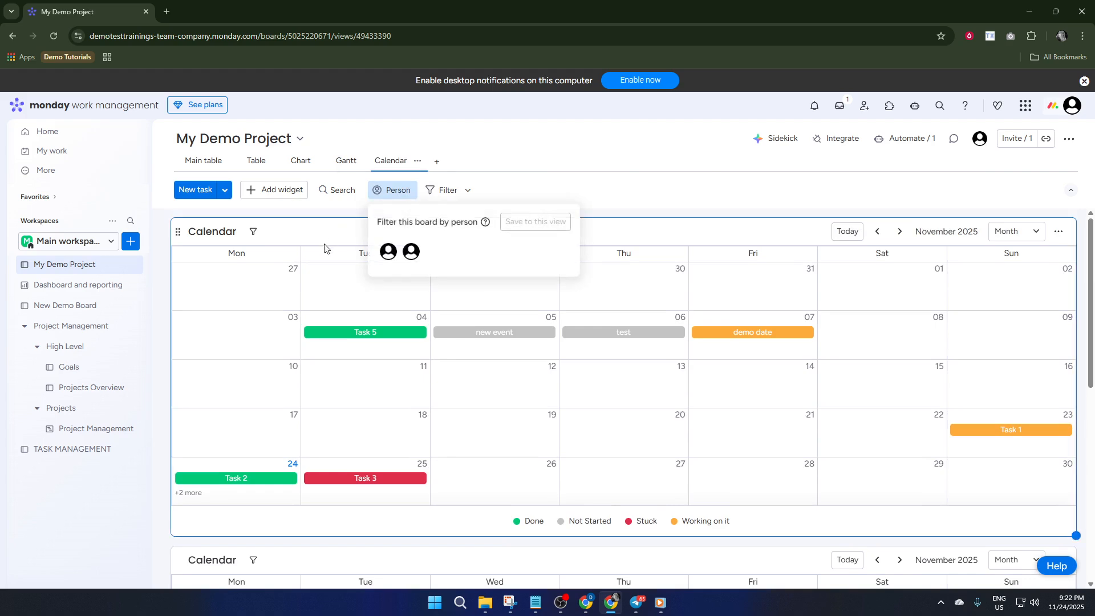
click(406, 257)
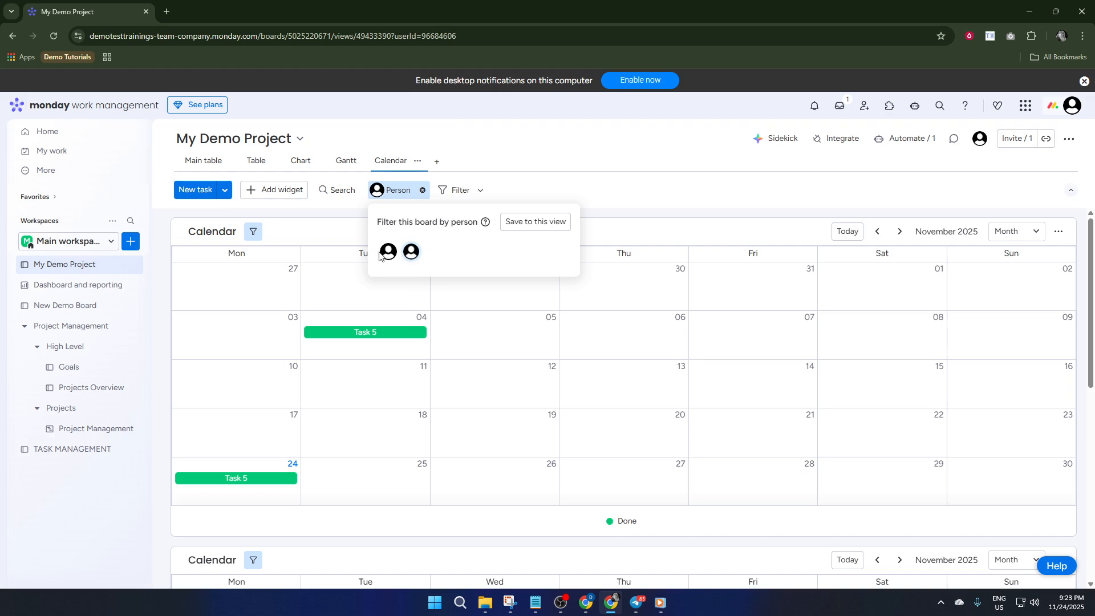
click(411, 259)
click(411, 256)
click(386, 257)
click(418, 255)
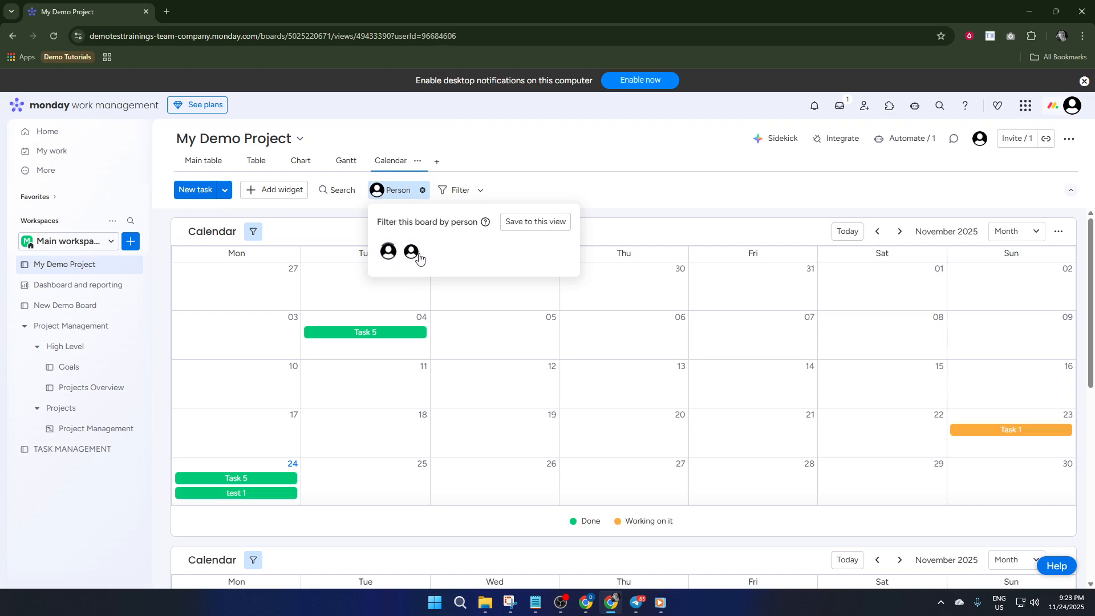
click(389, 257)
click(410, 256)
click(469, 196)
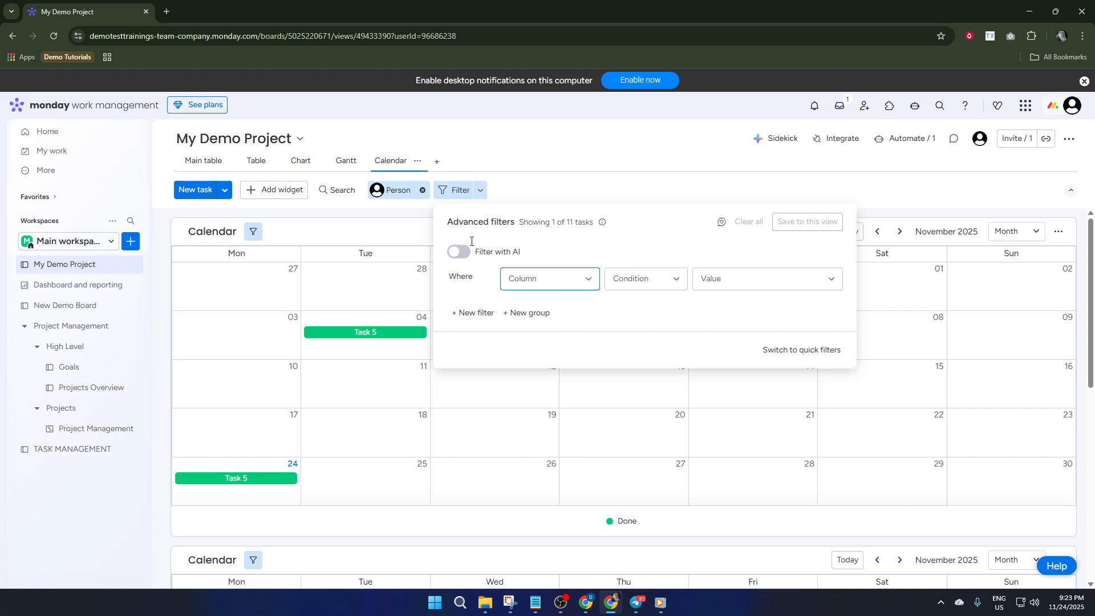
click(331, 206)
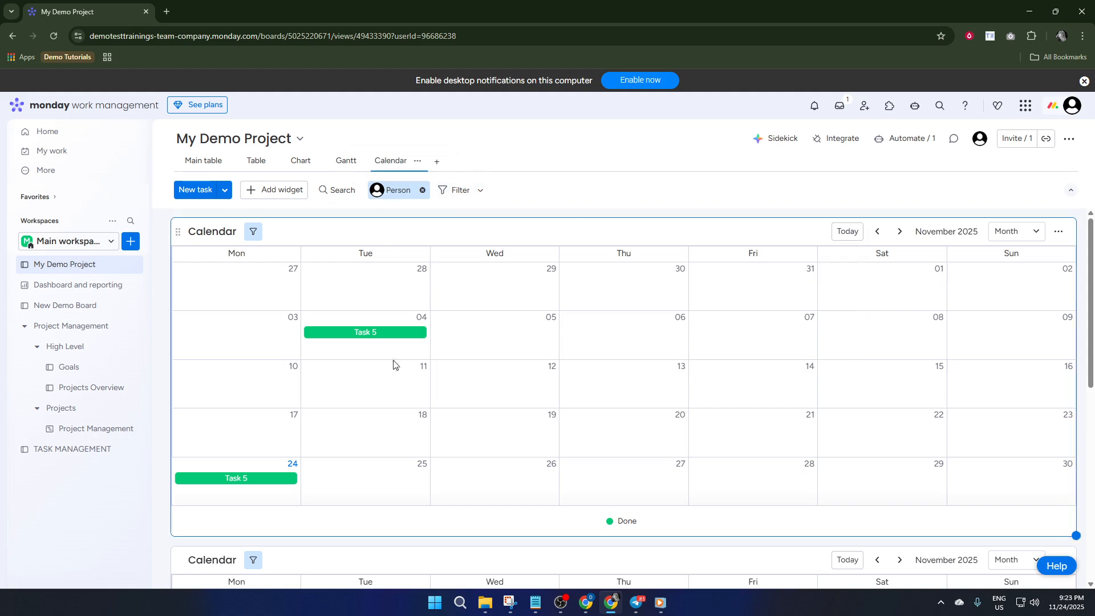
Switch the board's person filter to the first person and review the filtered tasks in both calendars
click(398, 190)
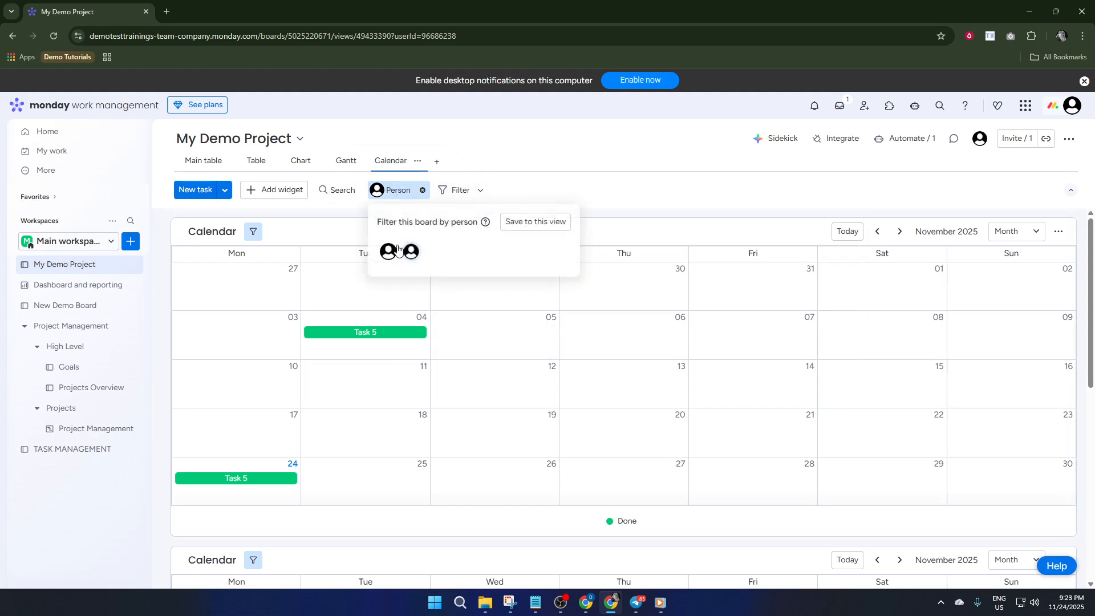
click(388, 252)
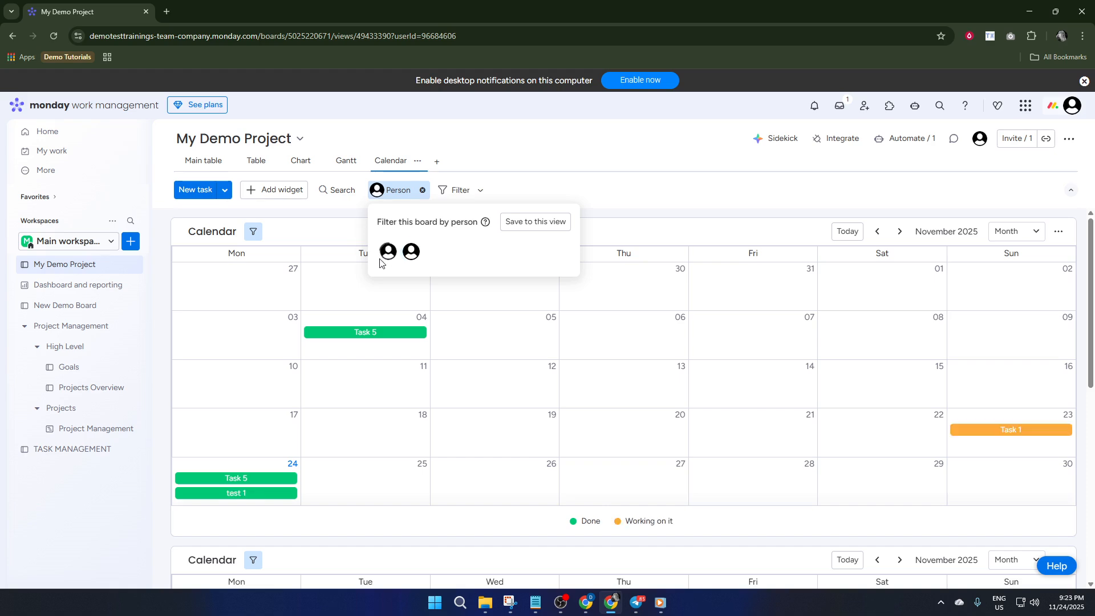
click(402, 323)
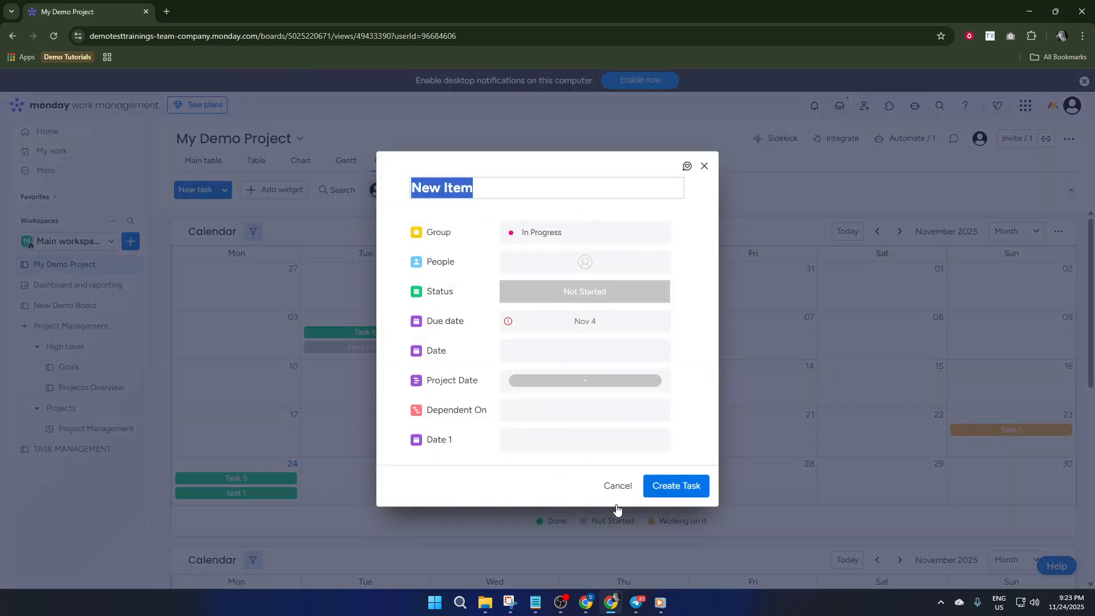
click(618, 486)
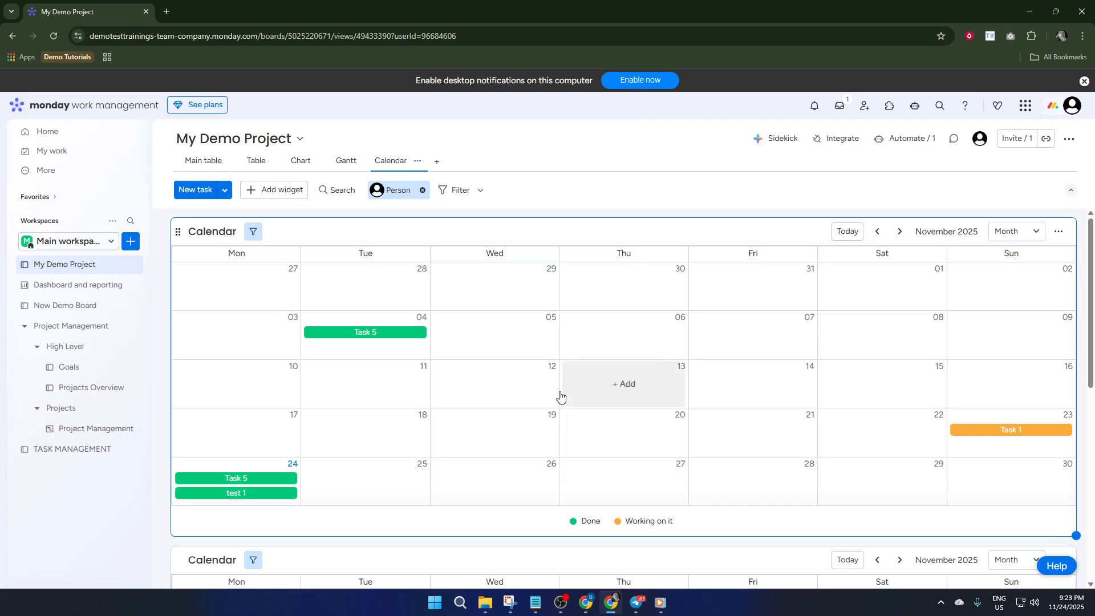
scroll(414, 316, down, 1)
scroll(470, 355, down, 3)
scroll(640, 411, up, 3)
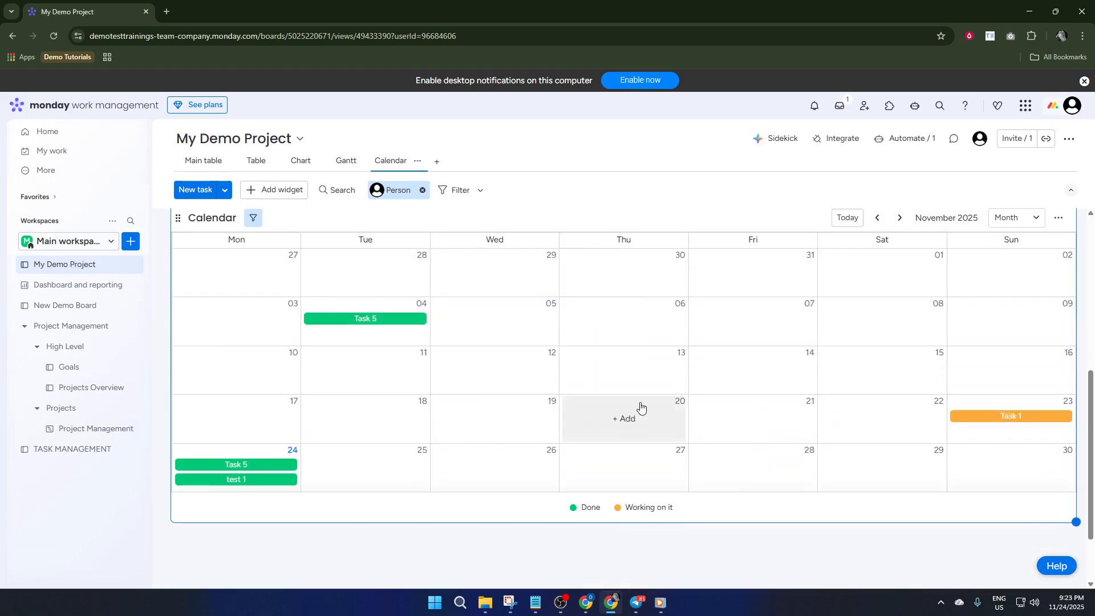
scroll(616, 383, down, 5)
scroll(581, 387, up, 5)
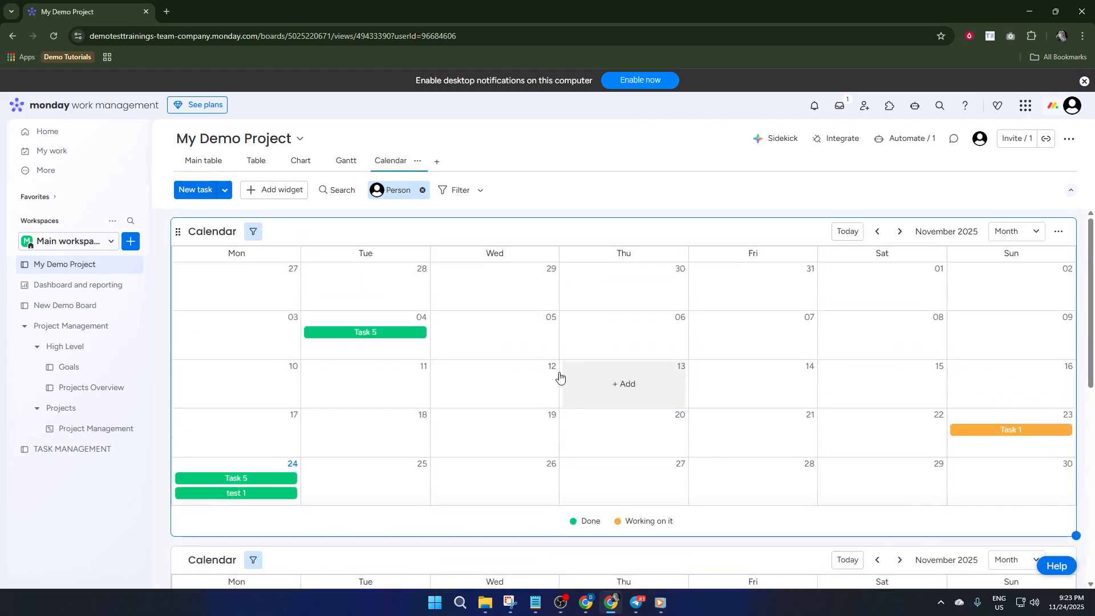